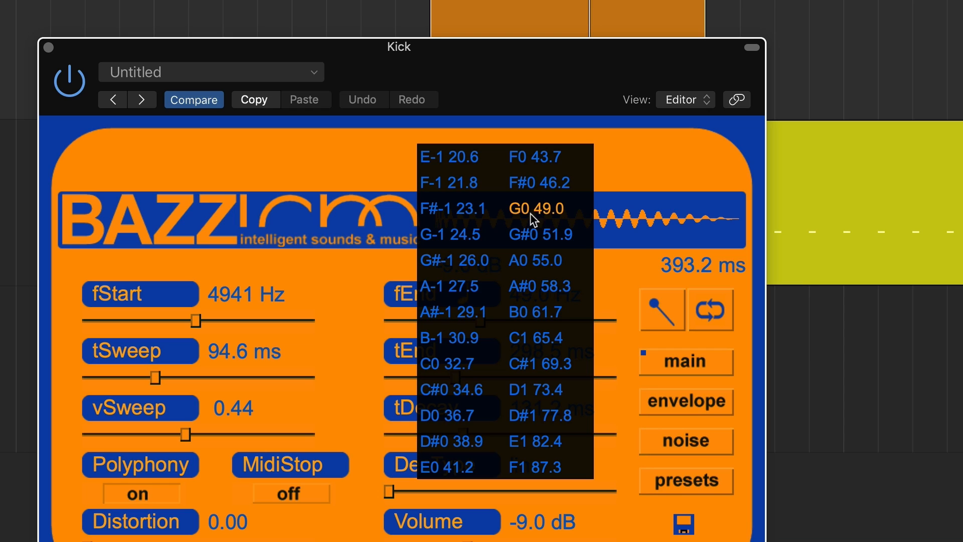
- Set the kick synth's end frequency to G0 49.0 and play back the SH101 region at bar 19
click(547, 212)
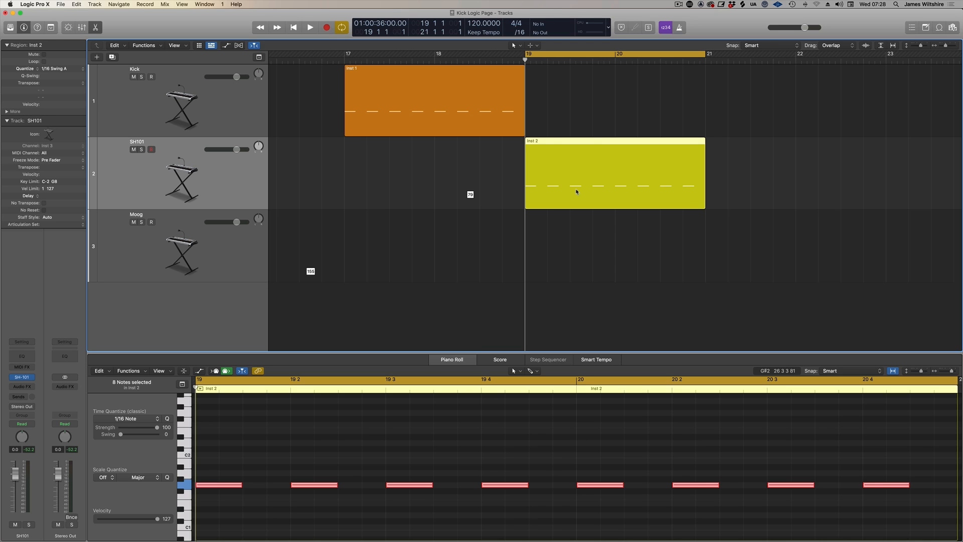
key(space)
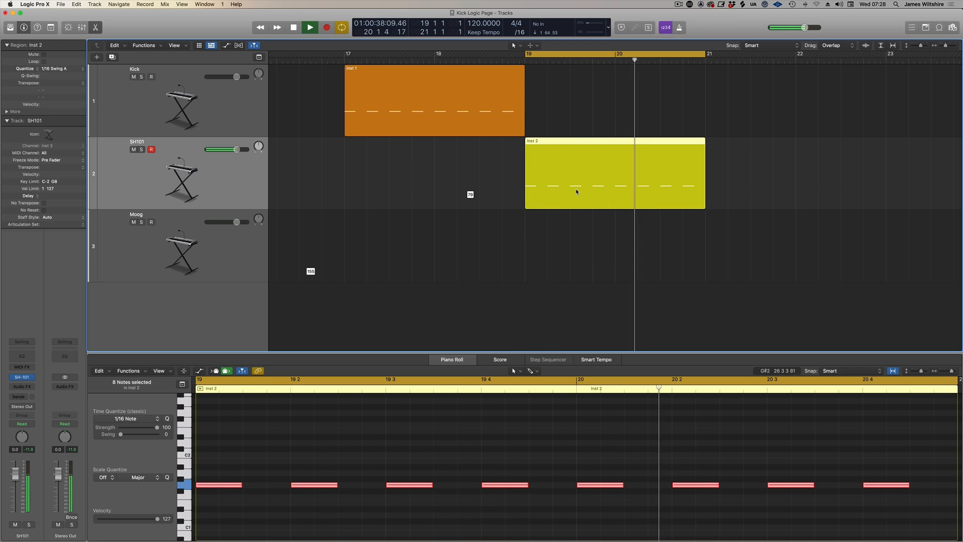
key(space)
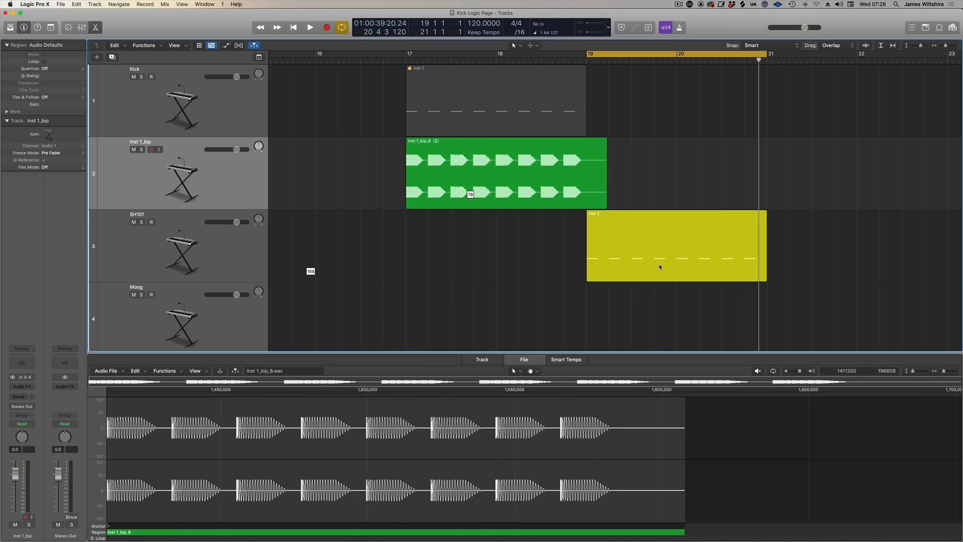
- Bounce the SH101 region in place as audio and inspect the bounced kick's waveform in the audio file editor
click(510, 231)
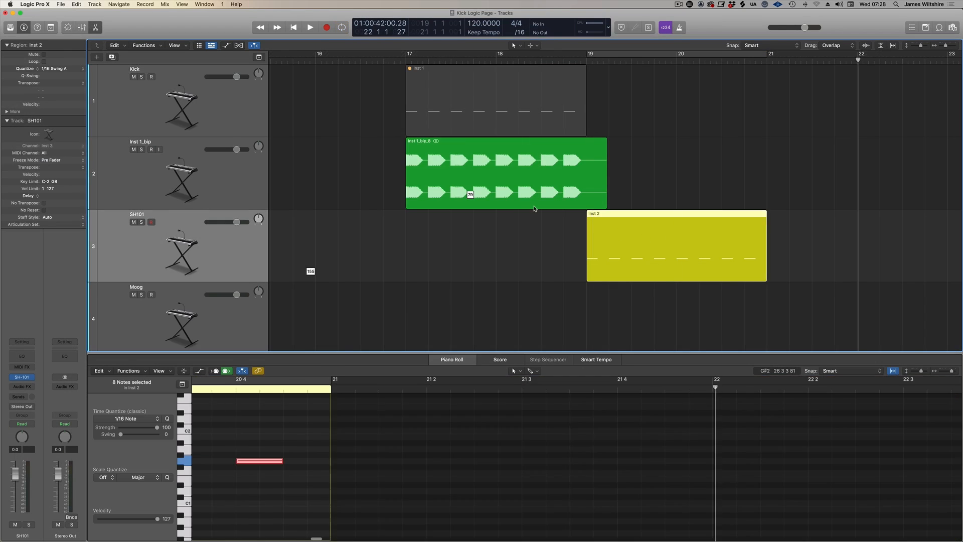
click(587, 306)
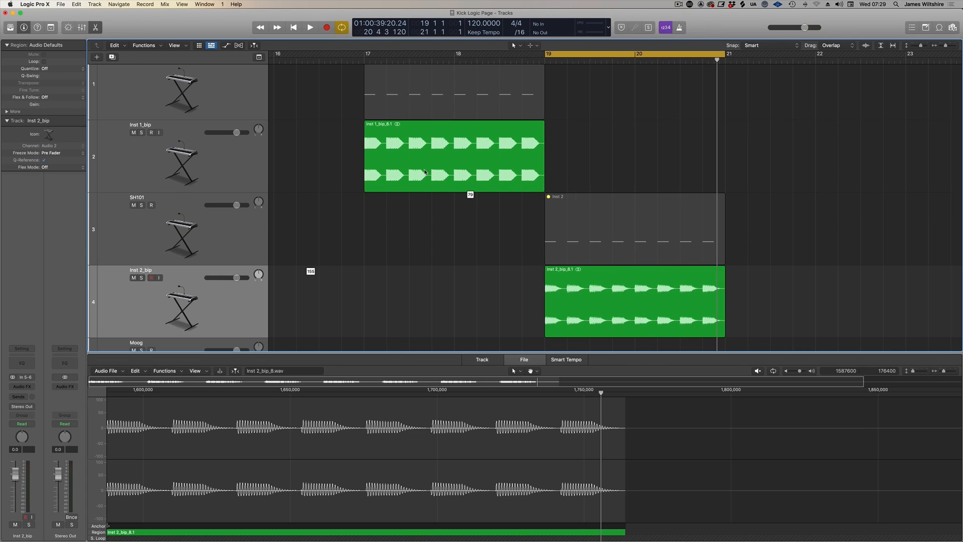
click(425, 172)
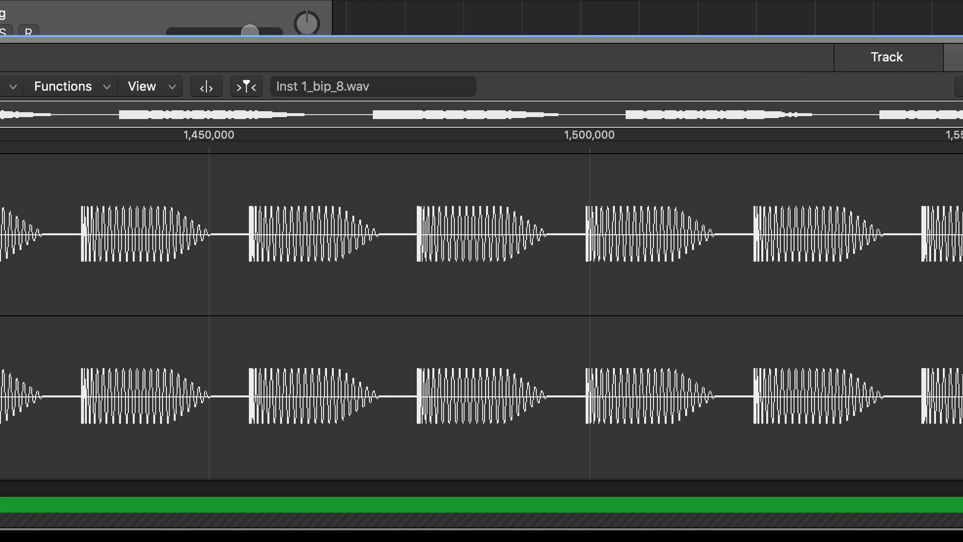
click(566, 1)
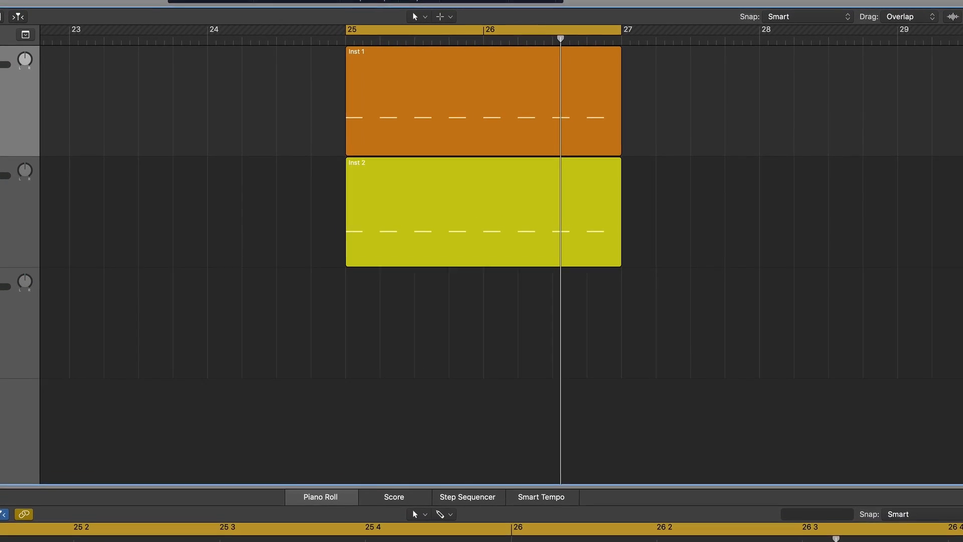
- Bounce the Inst 1 and Inst 2 regions at bar 25 together in place and audition the result
drag(255, 90, 522, 174)
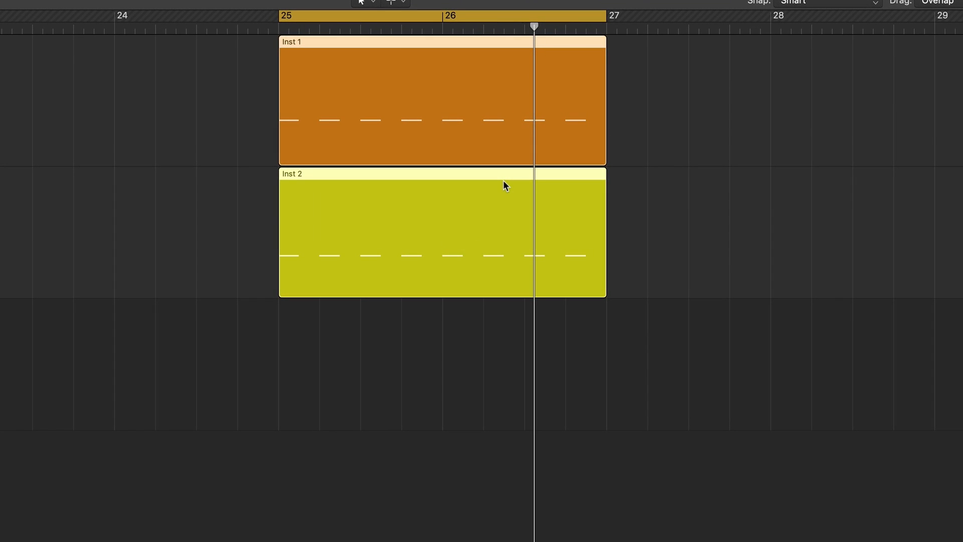
key(ctrl+b)
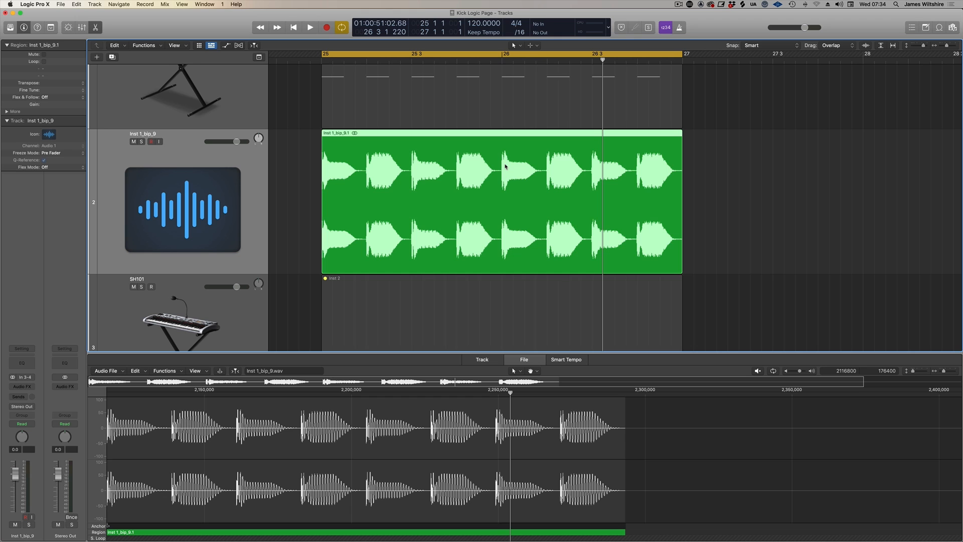
key(space)
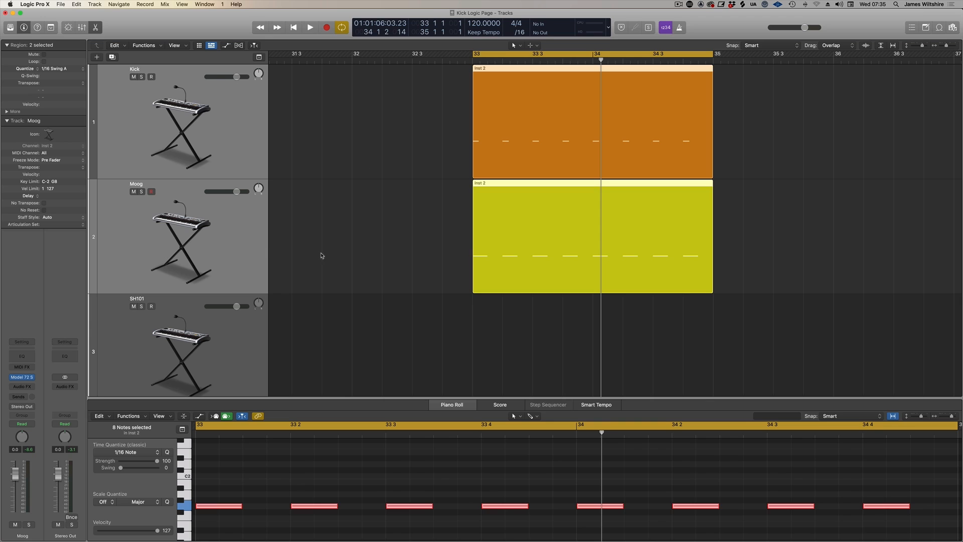
- Select the Moog track's Inst 2 region and open its Model 72 synth instrument
click(322, 256)
click(224, 248)
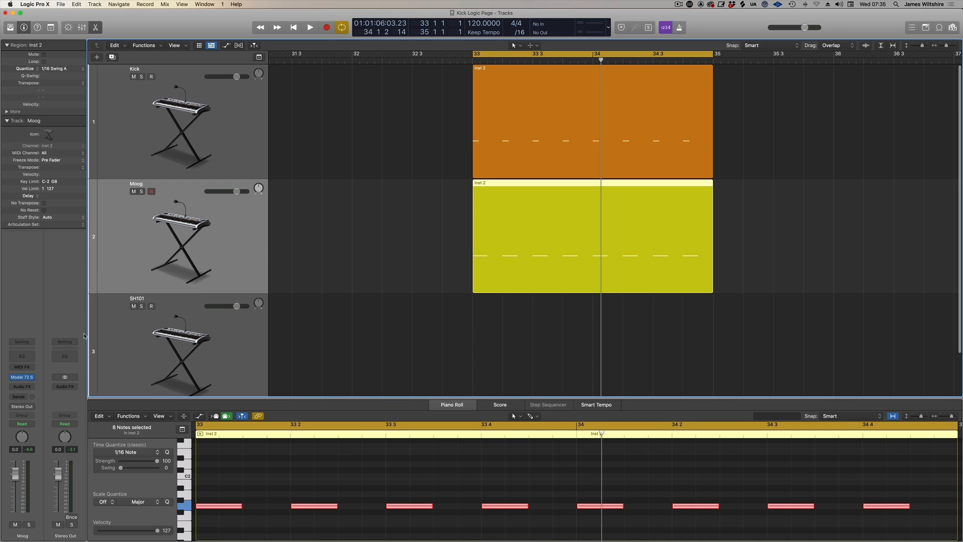
click(22, 380)
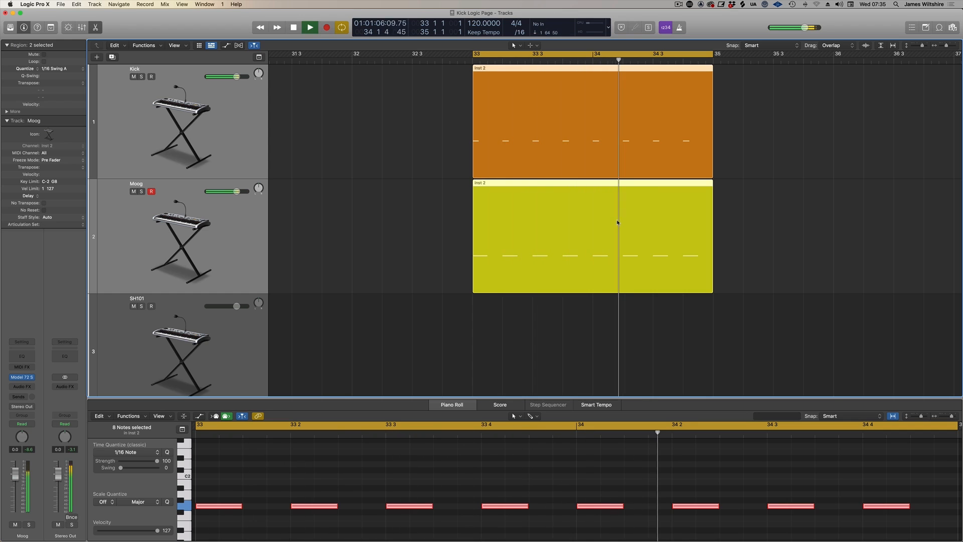
- Bounce the kick and Moog regions at bar 33 together in place and trim off the audio tail past bar 35
key(space)
drag(423, 155, 560, 205)
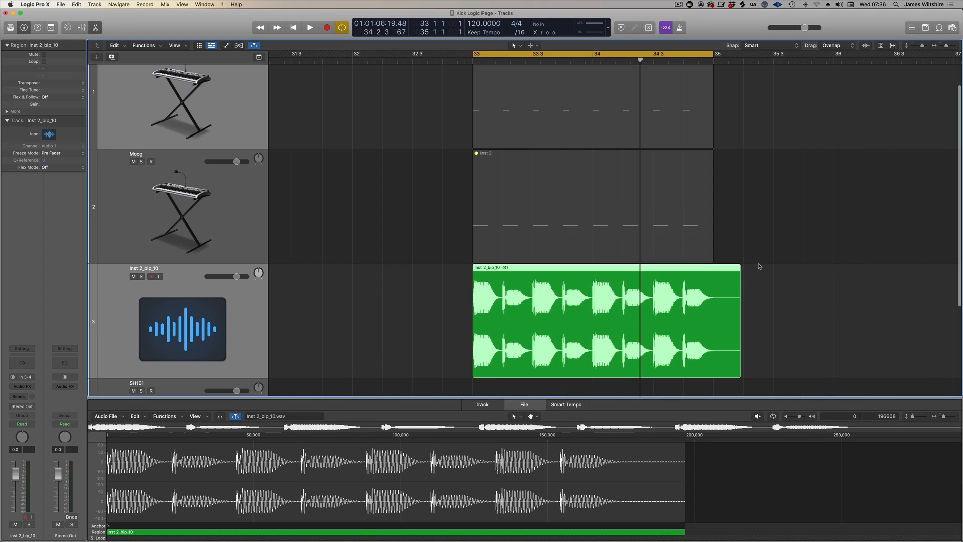
drag(714, 275, 799, 276)
key(Delete)
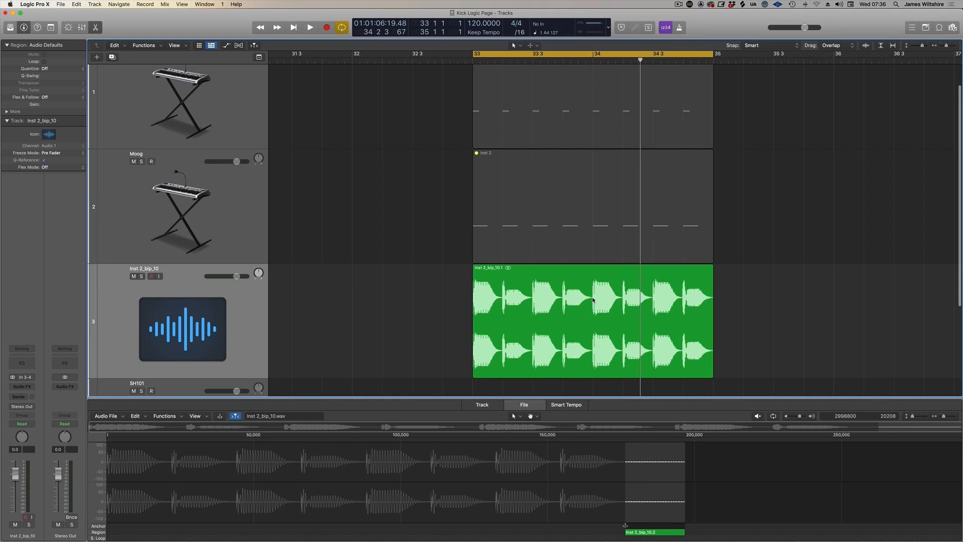
click(604, 297)
key(super+Right)
key(super+Right)
scroll(550, 301, left, 4)
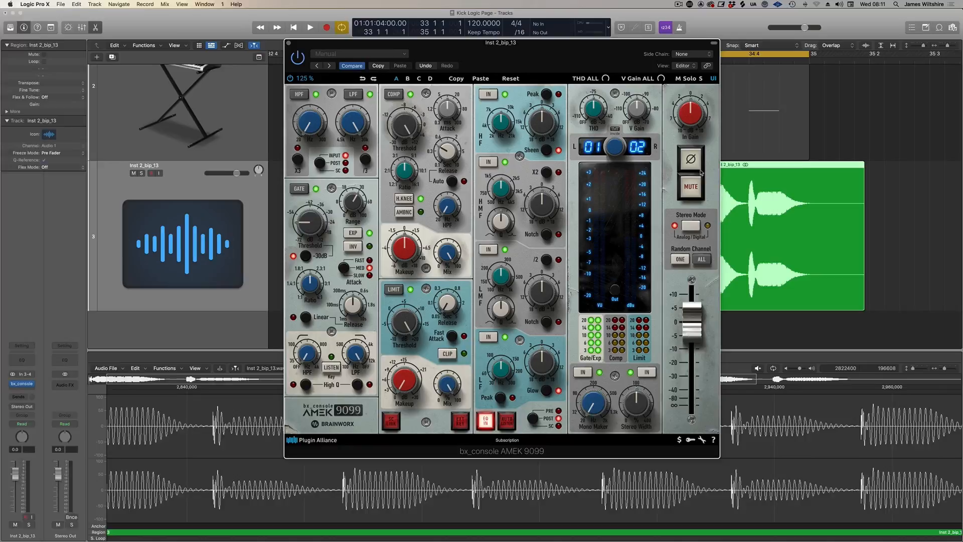
- Toggle the phase invert switch on the bx_console AMEK 9099 channel strip and on the other console plug-in
click(694, 164)
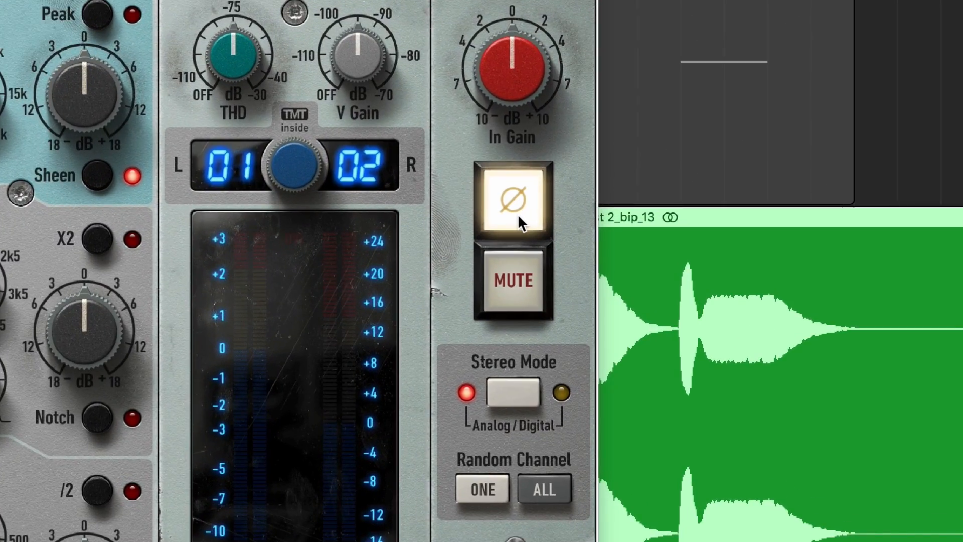
click(693, 164)
click(518, 213)
click(517, 213)
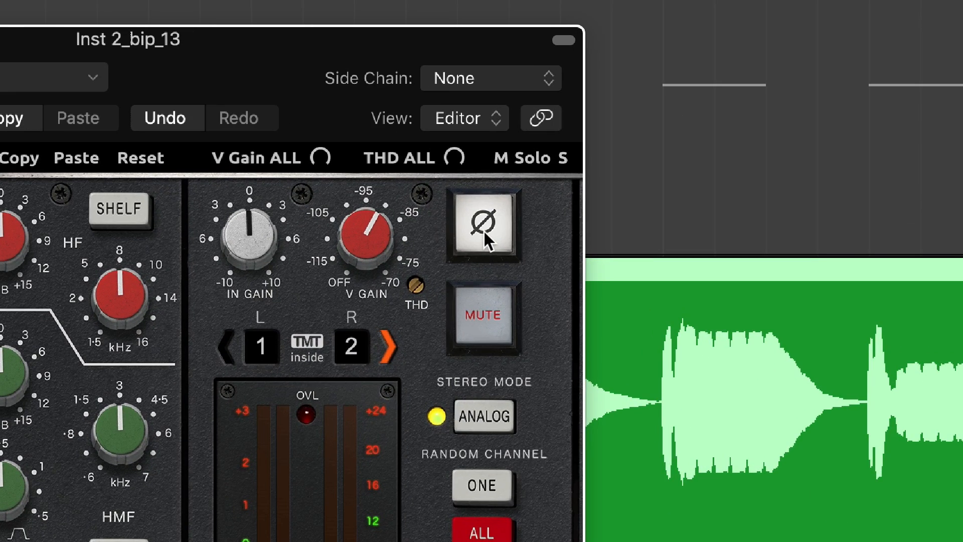
click(485, 233)
click(485, 233)
click(485, 233)
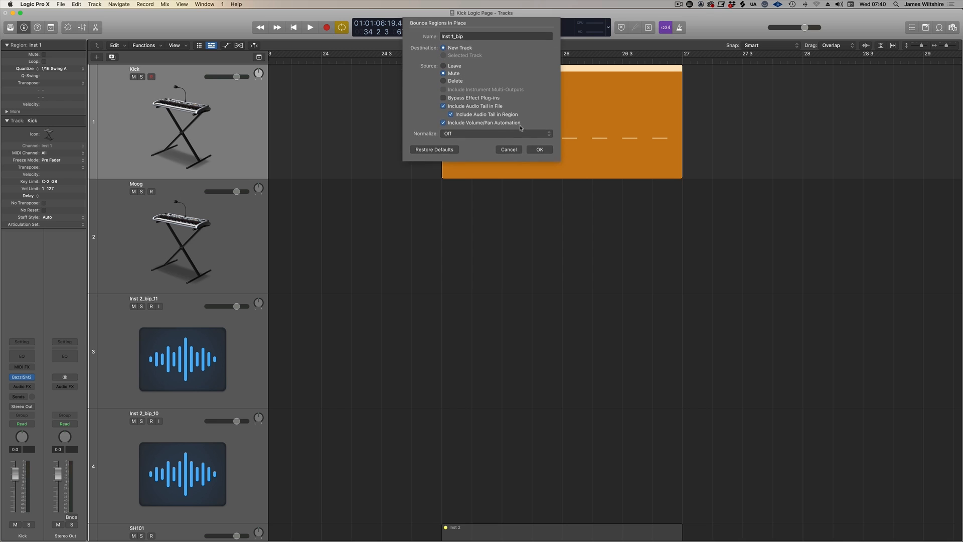
- Bounce the kick's Inst 1 region in place to a new track and copy the resulting audio onto a duplicate track
click(536, 142)
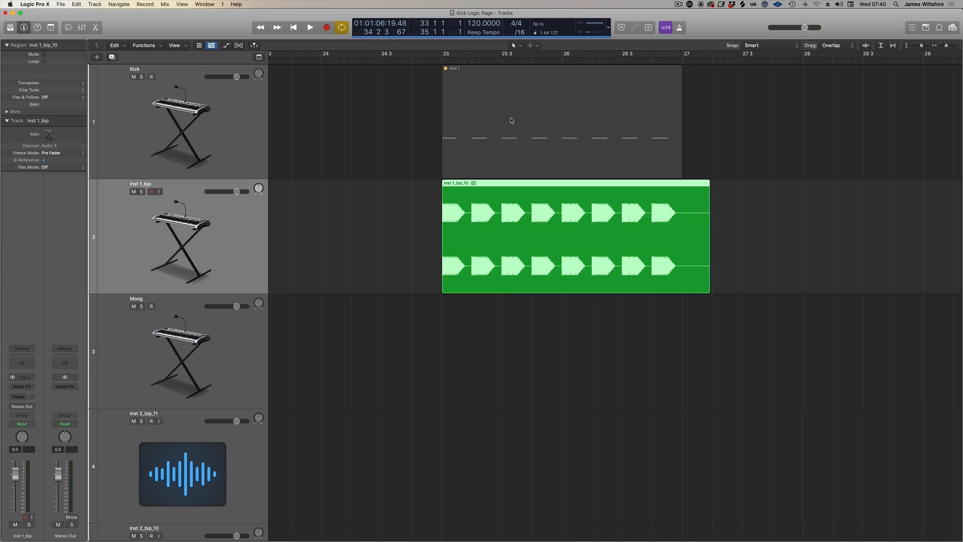
click(353, 204)
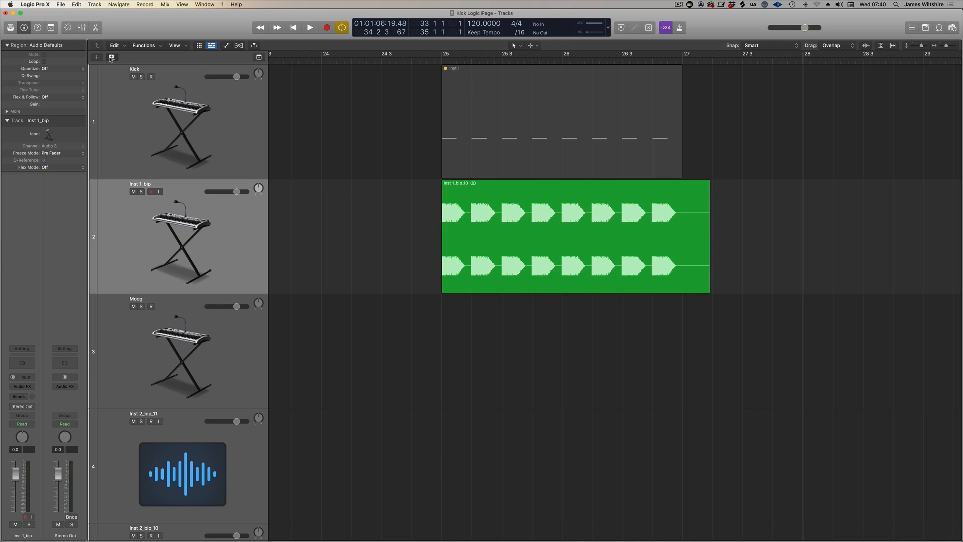
click(112, 56)
drag(522, 203, 523, 318)
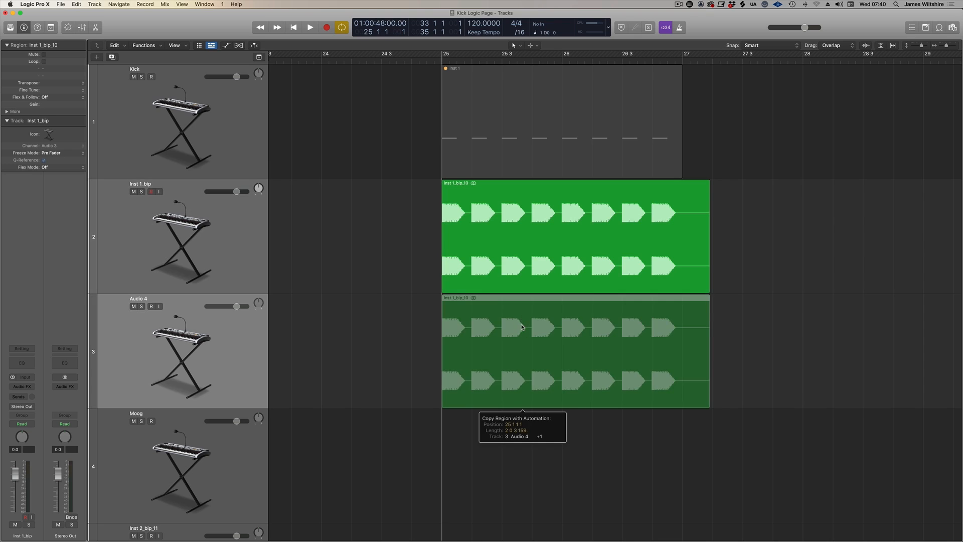
- Insert a Gain plug-in on the Audio 4 track and invert the phase of both channels
click(161, 333)
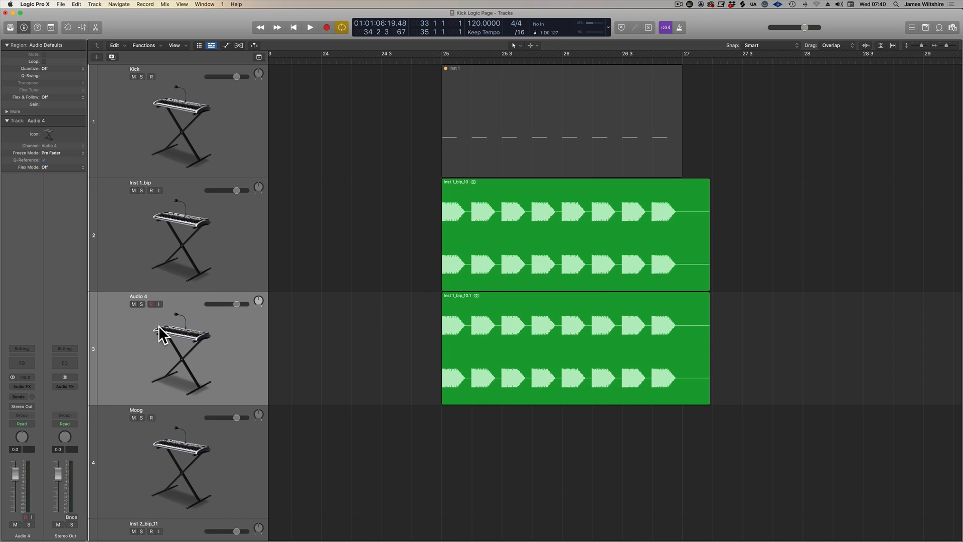
click(21, 386)
mouse_move(41, 526)
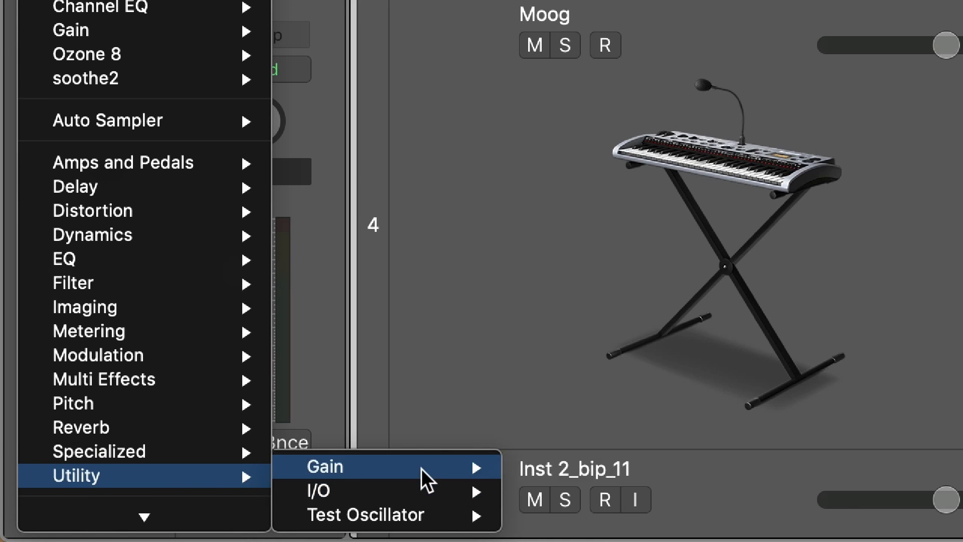
mouse_move(421, 469)
click(563, 465)
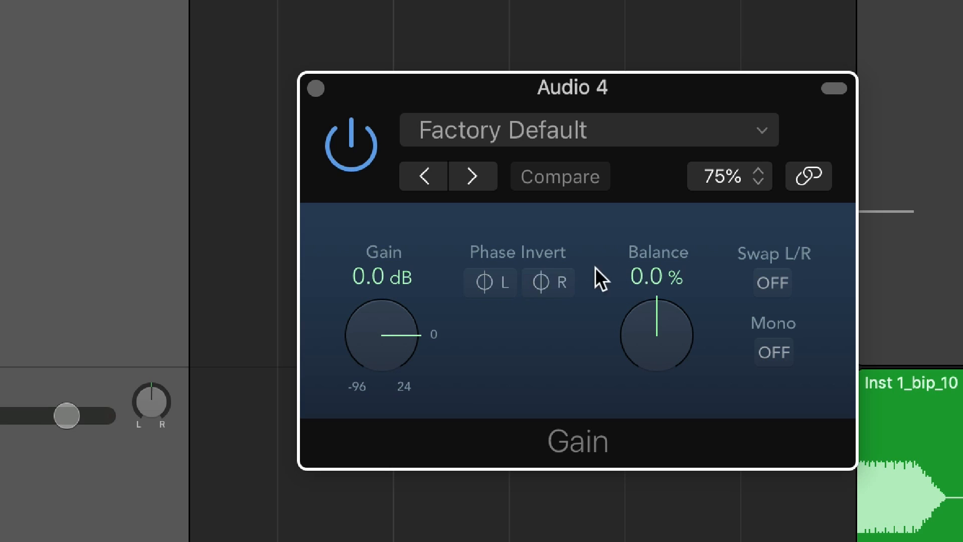
click(490, 282)
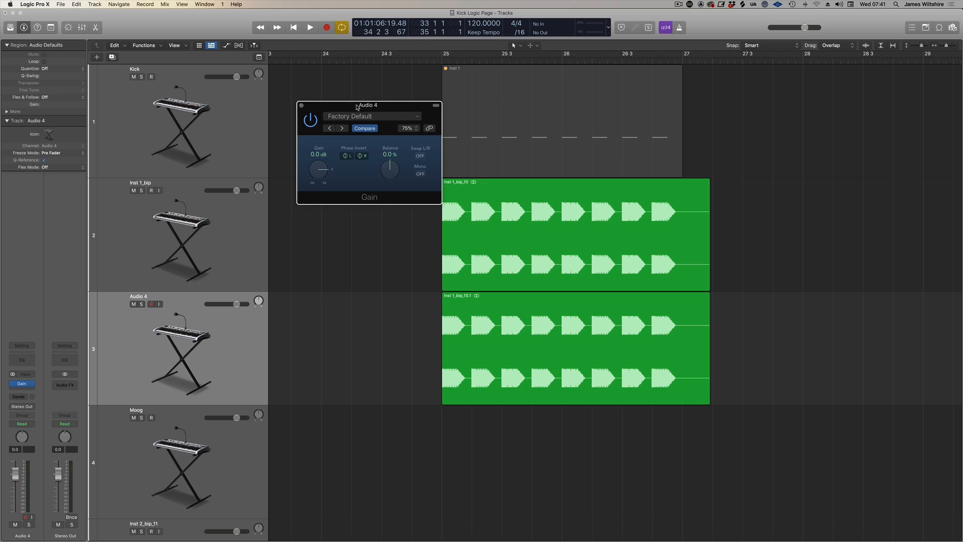
drag(358, 106, 404, 106)
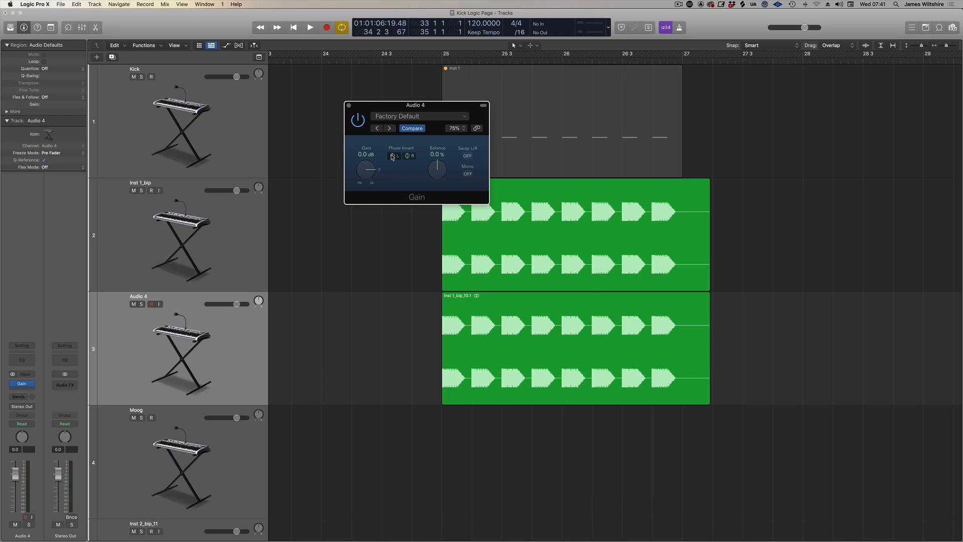
click(349, 105)
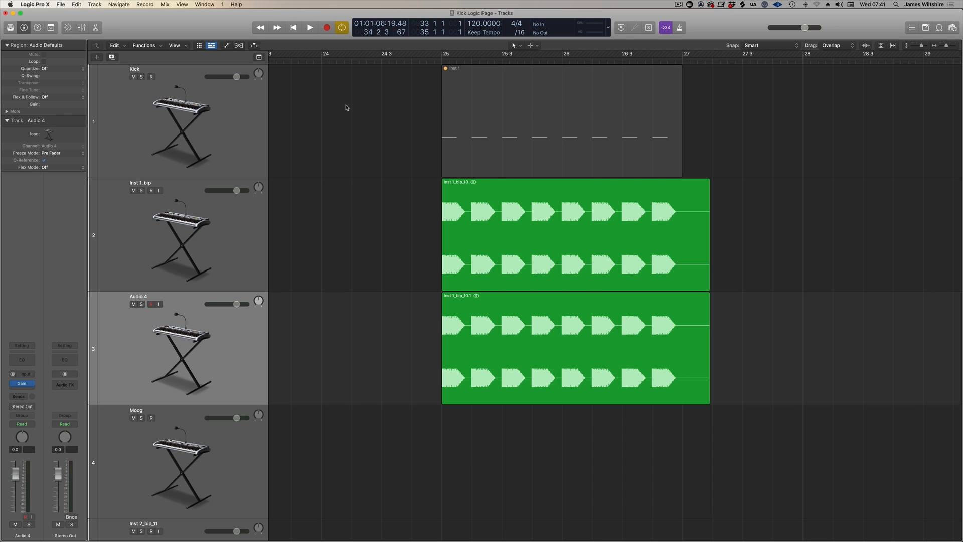
- Bounce the original kick audio and its phase-inverted copy together in place to a new track
drag(382, 218, 564, 315)
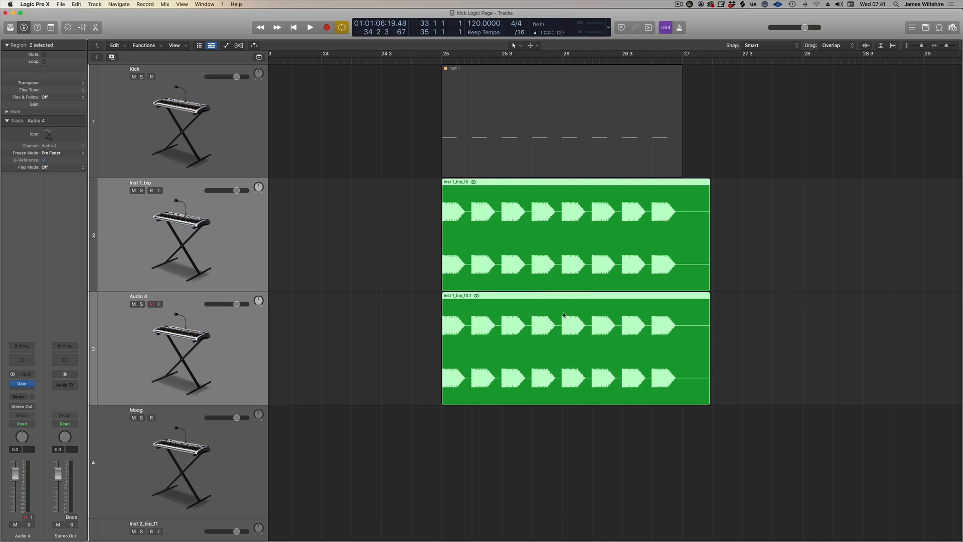
key(ctrl+b)
key(Return)
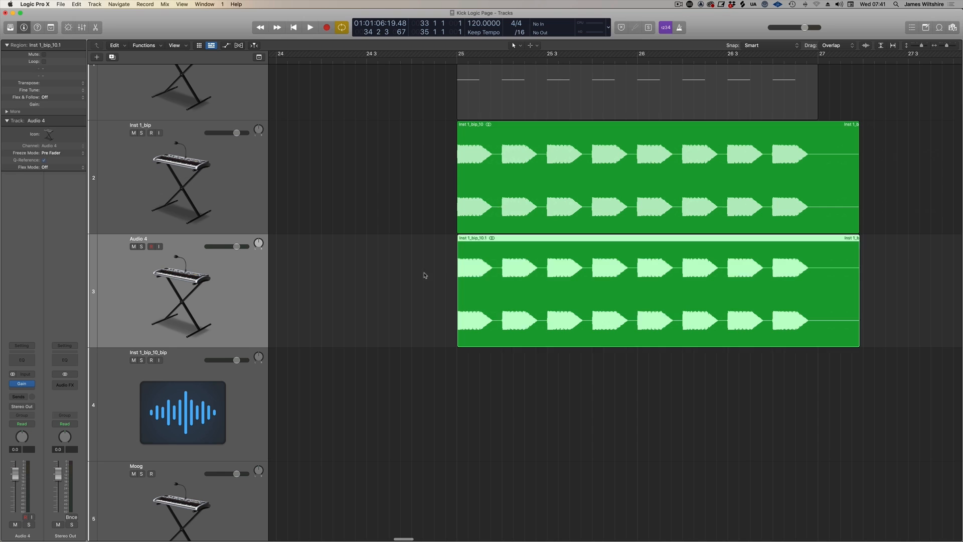
- Shift the phase-inverted kick copy on the Audio 4 track slightly later than the original and compare the waveforms
drag(424, 273, 567, 206)
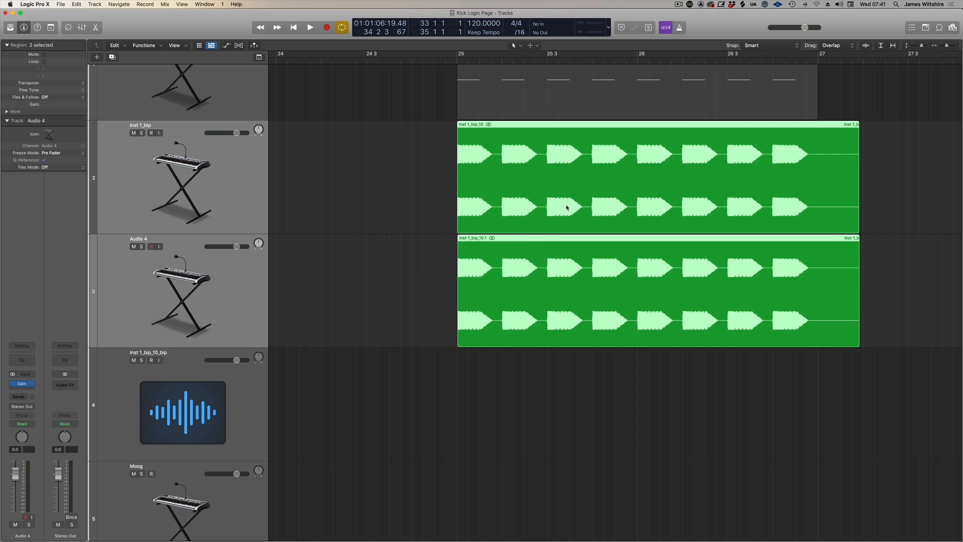
click(434, 250)
click(496, 251)
key(super+Right)
key(super+Right)
key(super+Right)
key(super+Right)
key(super+Right)
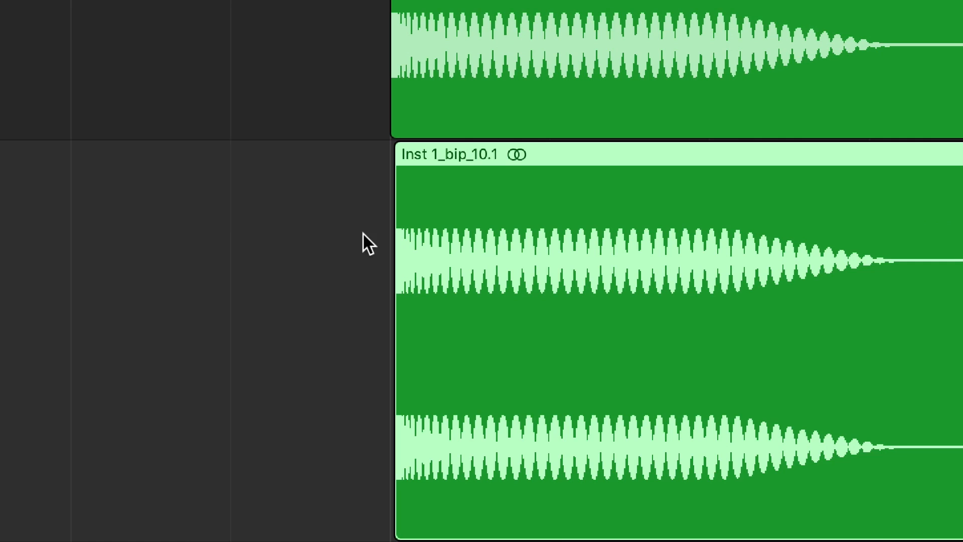
key(super+Right)
key(super+Right)
key(super+Right)
key(super+Right)
key(super+Right)
scroll(499, 297, left, 2)
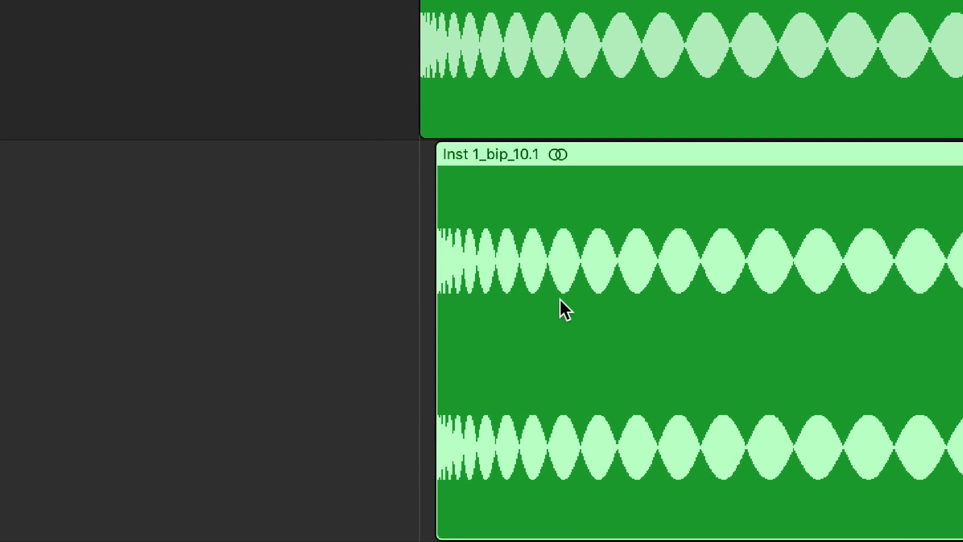
- Bounce the original kick and its offset, phase-inverted copy together in place to a new track, muting the sources
key(super+Left)
key(super+Left)
key(super+Left)
key(super+Left)
key(super+Left)
key(super+Left)
key(super+Left)
key(super+Left)
key(super+Left)
key(super+Left)
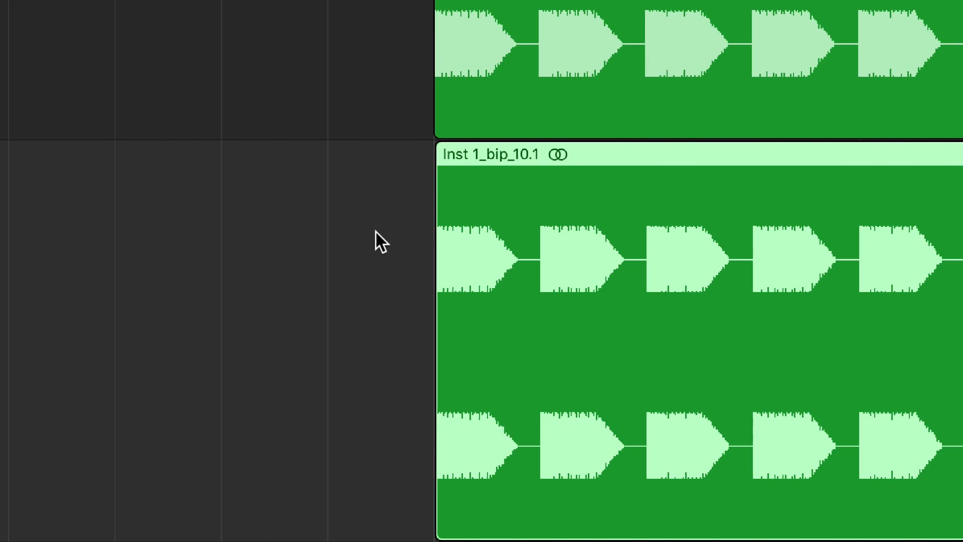
drag(255, 276, 765, 41)
key(ctrl+b)
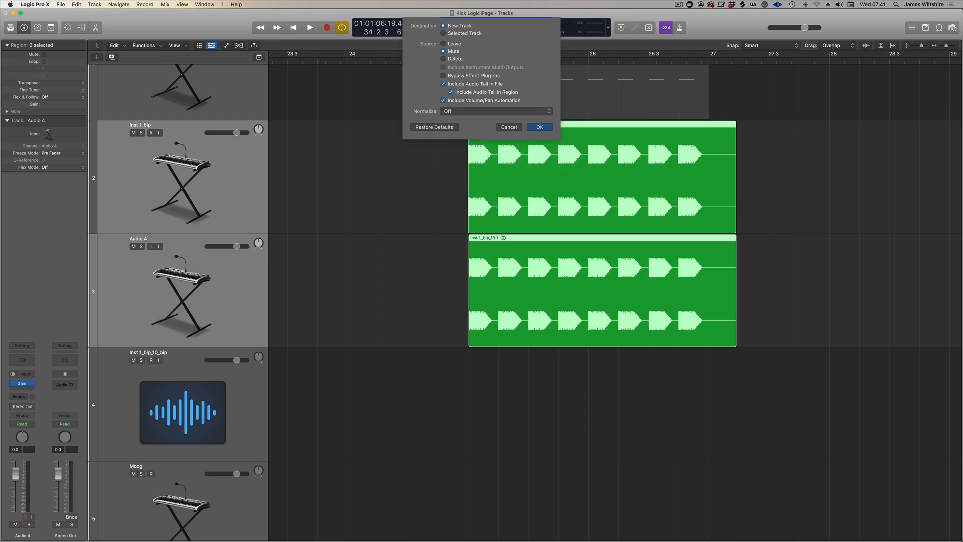
key(Return)
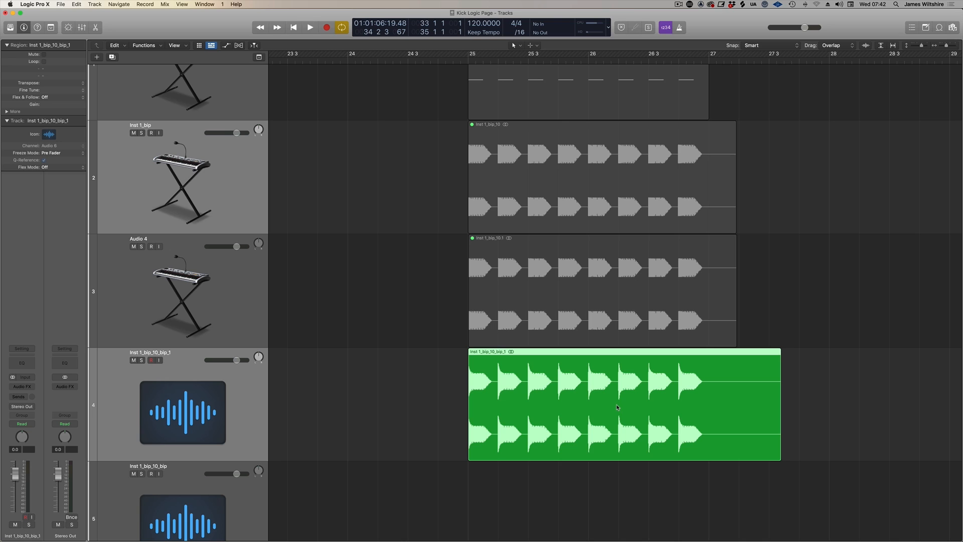
scroll(522, 384, right, 3)
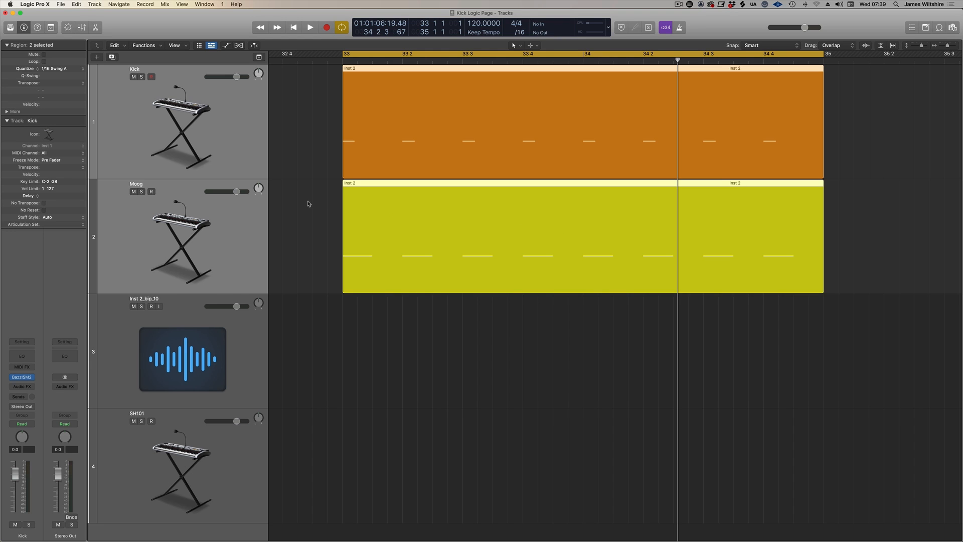
- Transpose the Moog track's Inst 2 region by +1
click(308, 204)
click(397, 201)
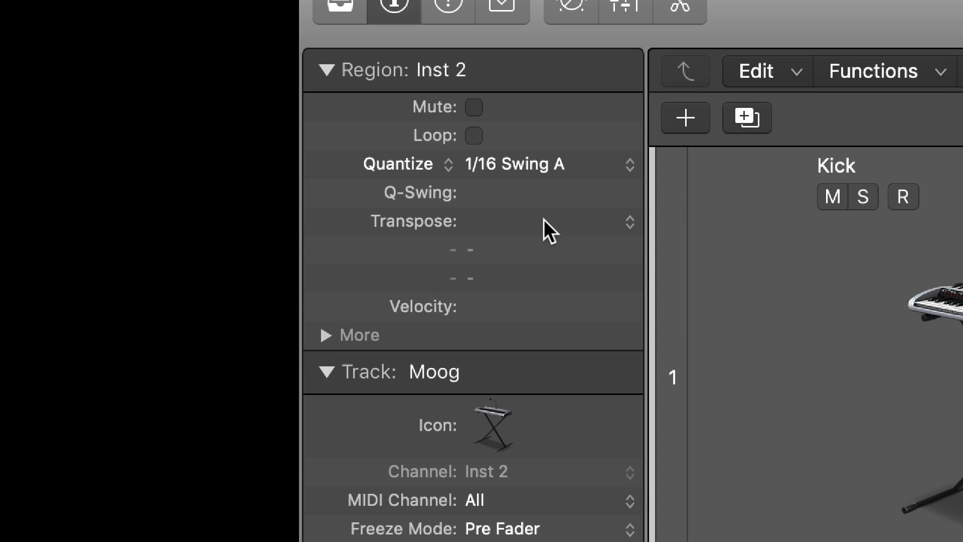
drag(544, 218, 544, 213)
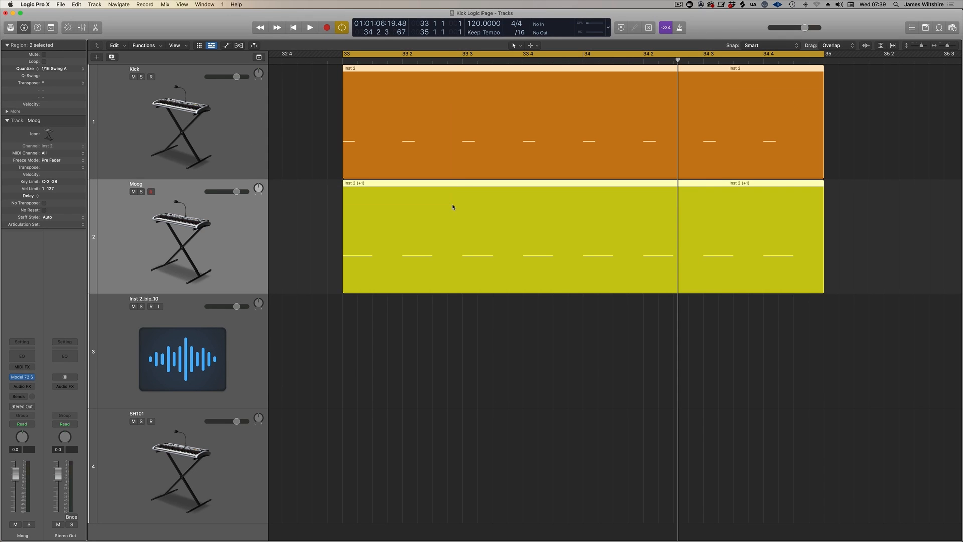
- Bounce the kick and transposed Moog regions together in place and open the bounced waveform in the audio file editor
key(ctrl+b)
key(Return)
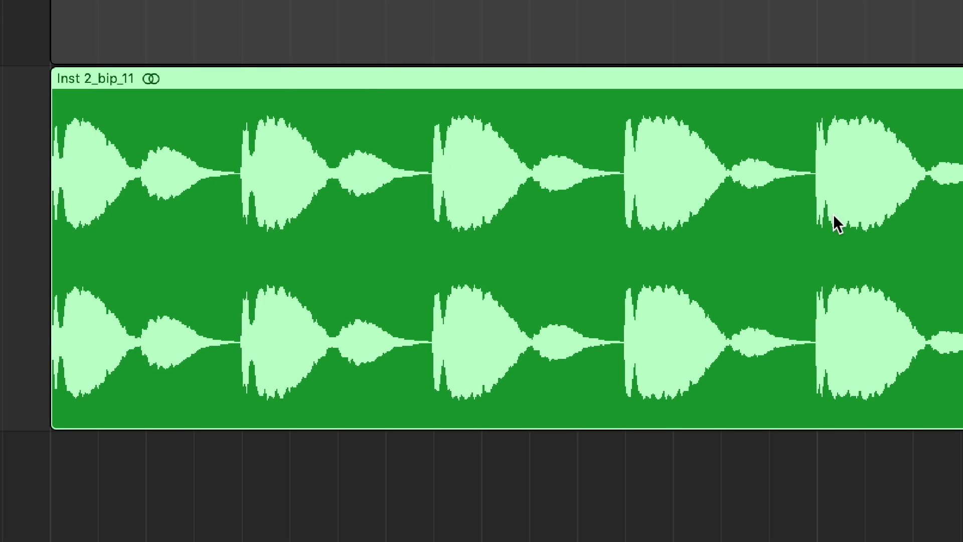
double_click(667, 350)
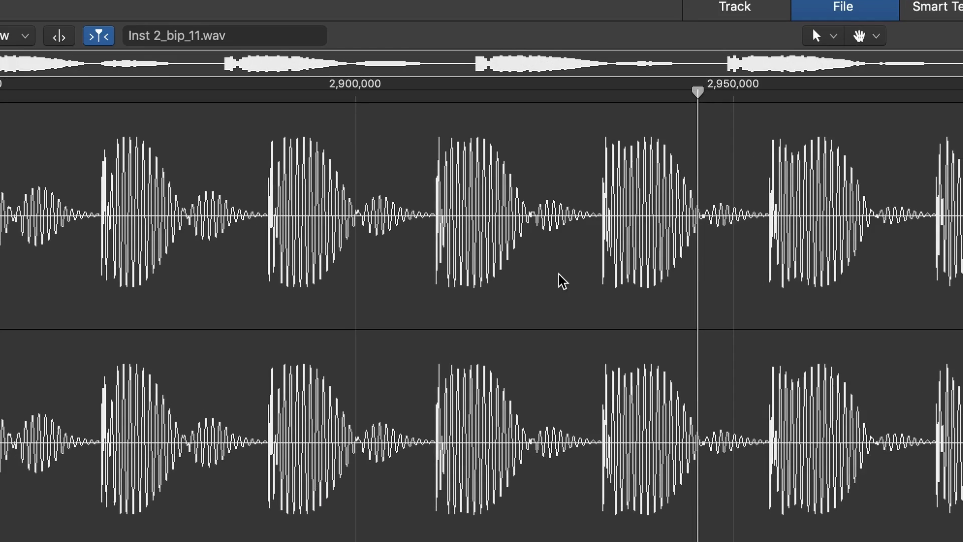